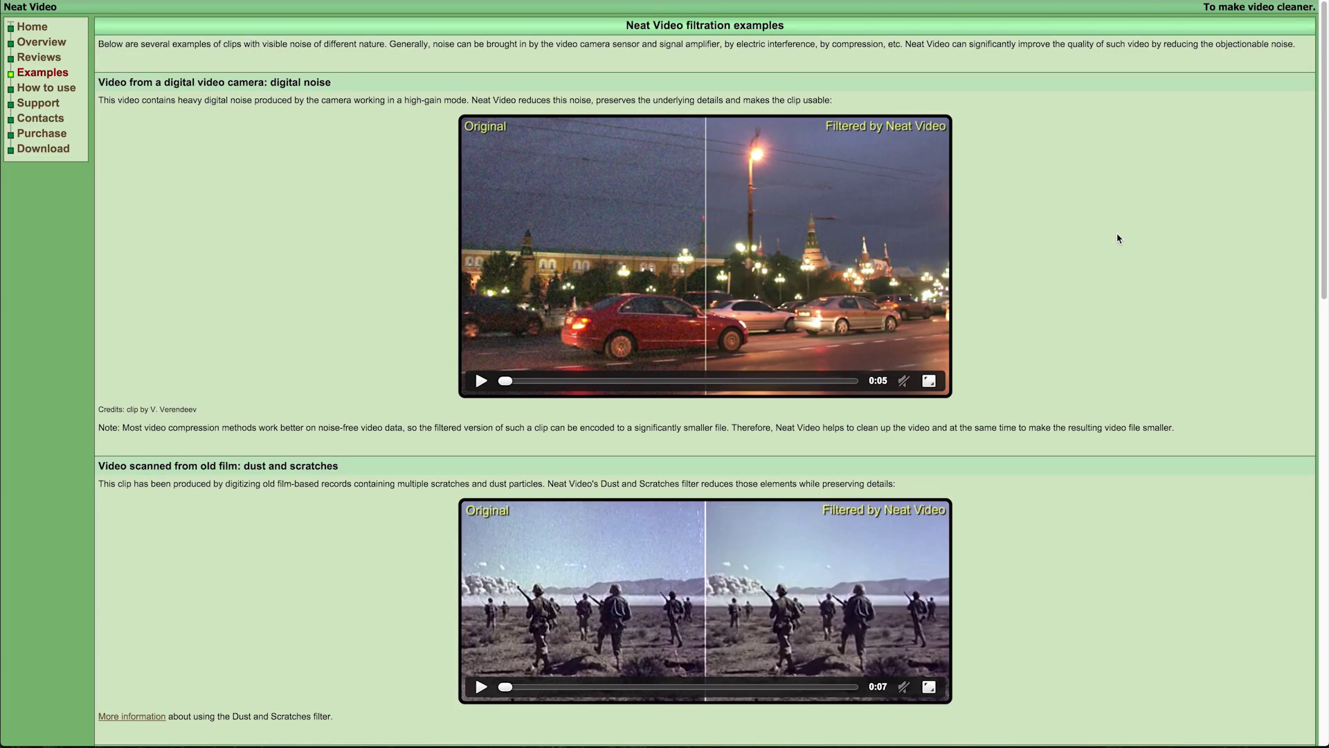
Scroll the Neat Video Examples page past the film, time-lapse and TV-tuner samples to the footer
scroll(1119, 239, "down", 3)
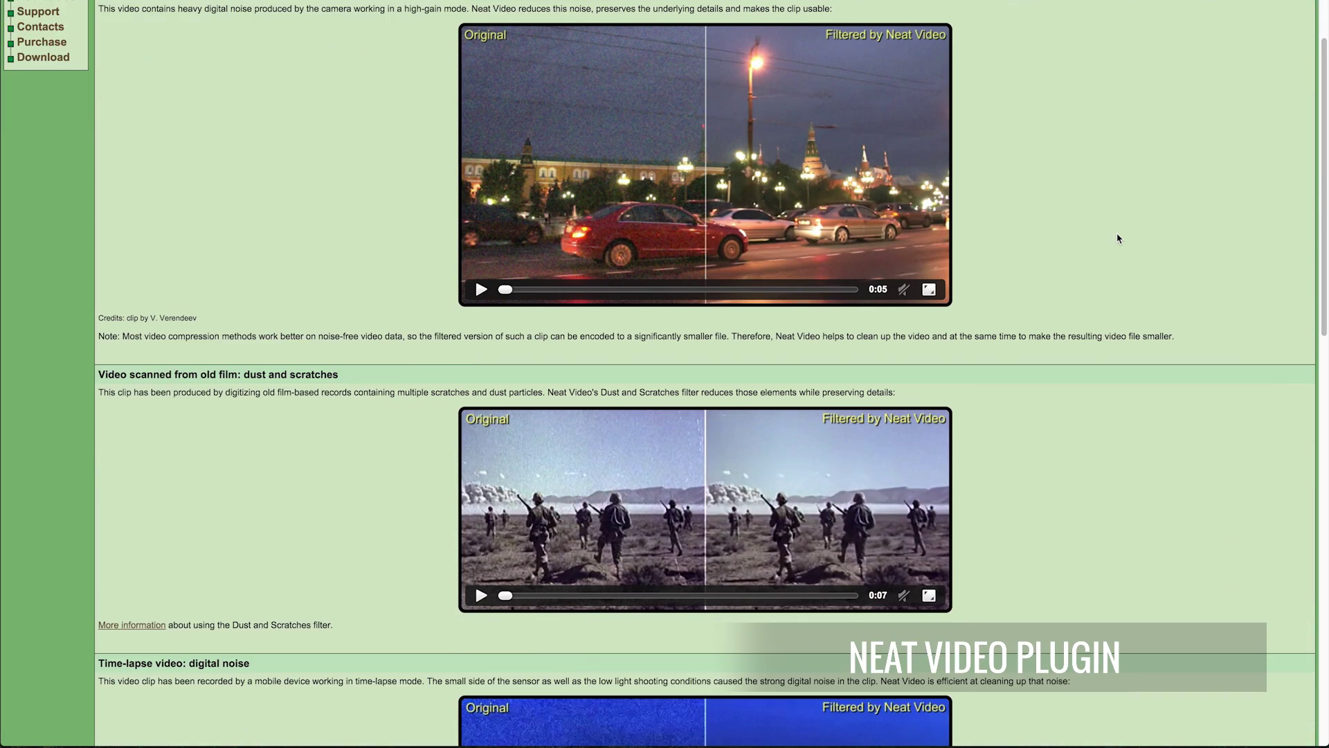
scroll(1118, 239, "down", 5)
scroll(1119, 239, "down", 6)
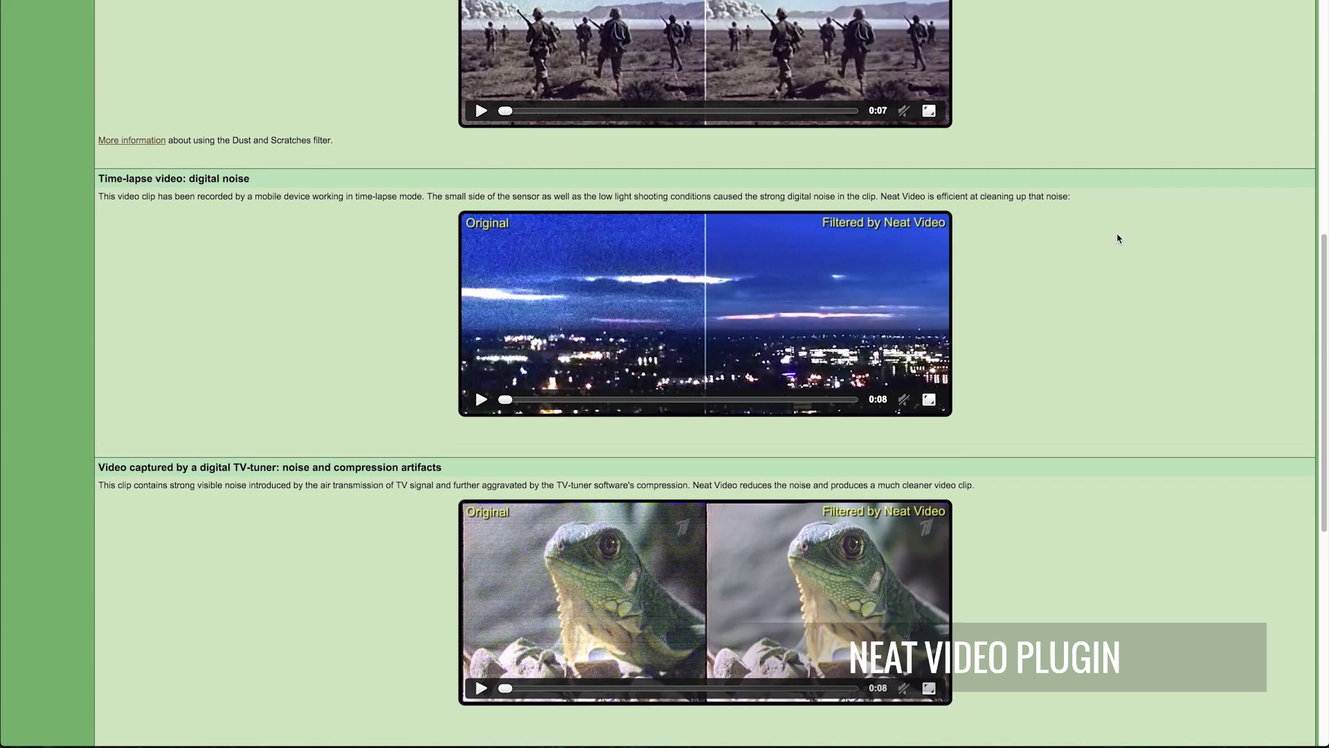
scroll(1118, 238, "down", 4)
scroll(1118, 238, "down", 4)
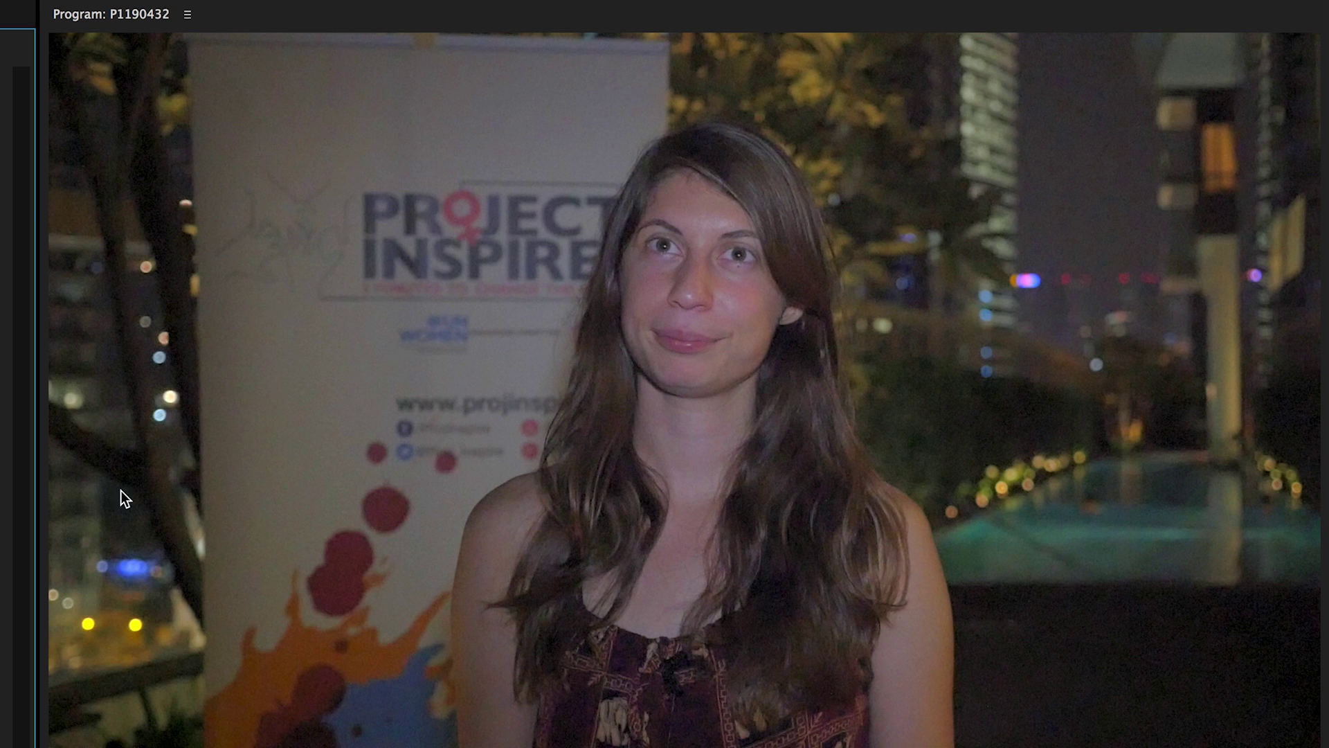
left_click(223, 511)
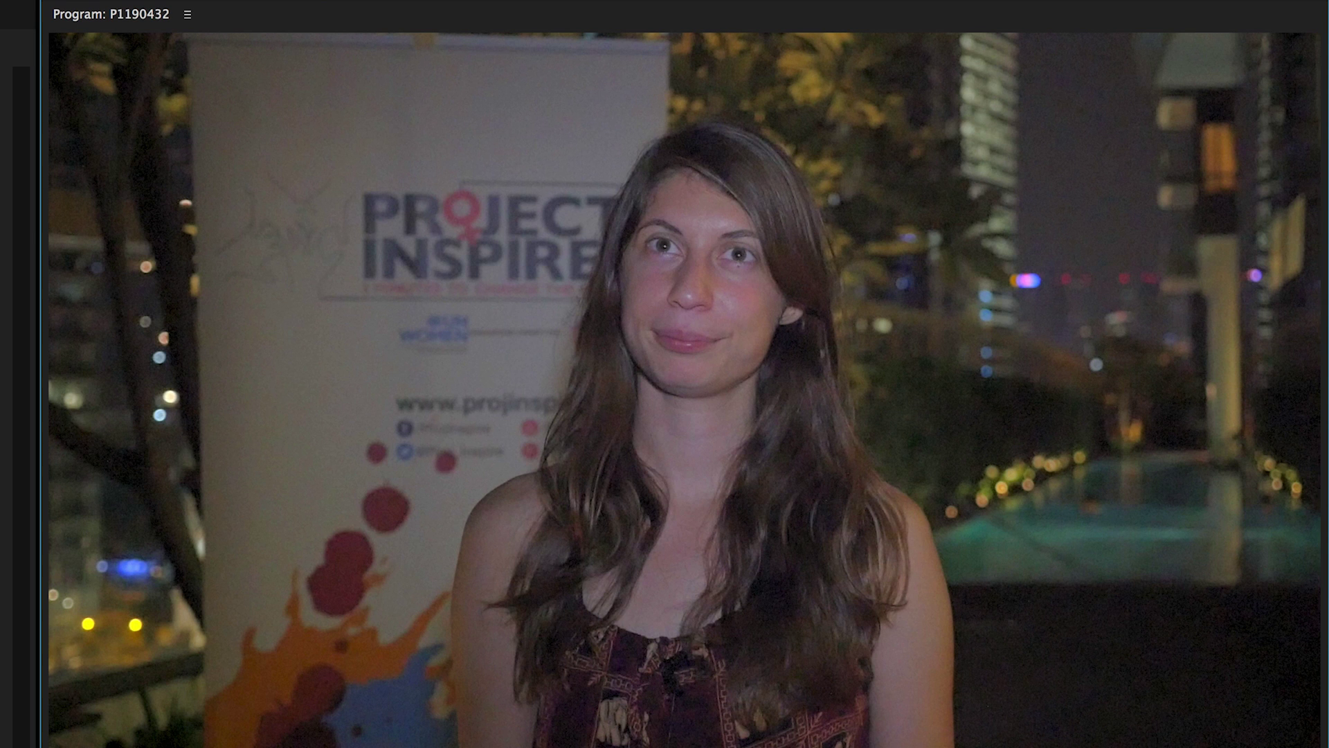
left_click(223, 680)
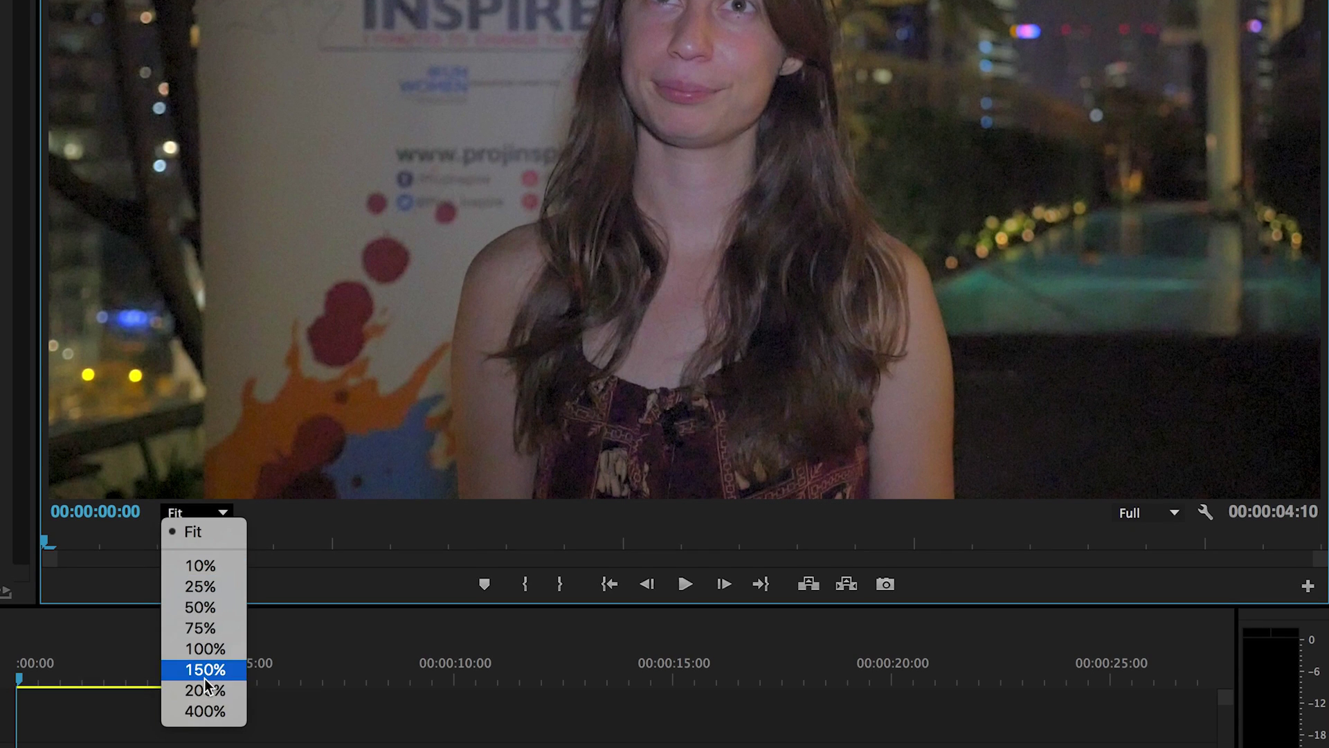
left_click(205, 691)
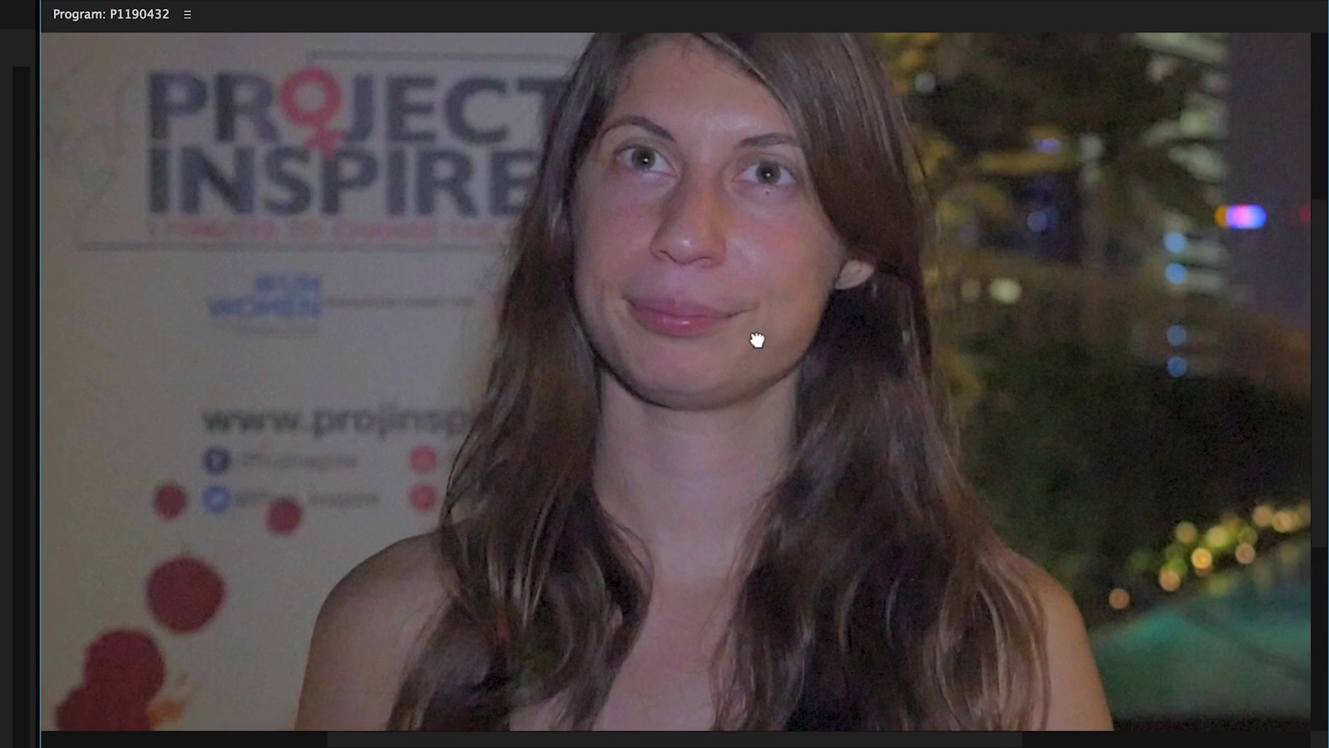
left_click_drag(756, 342, 522, 501)
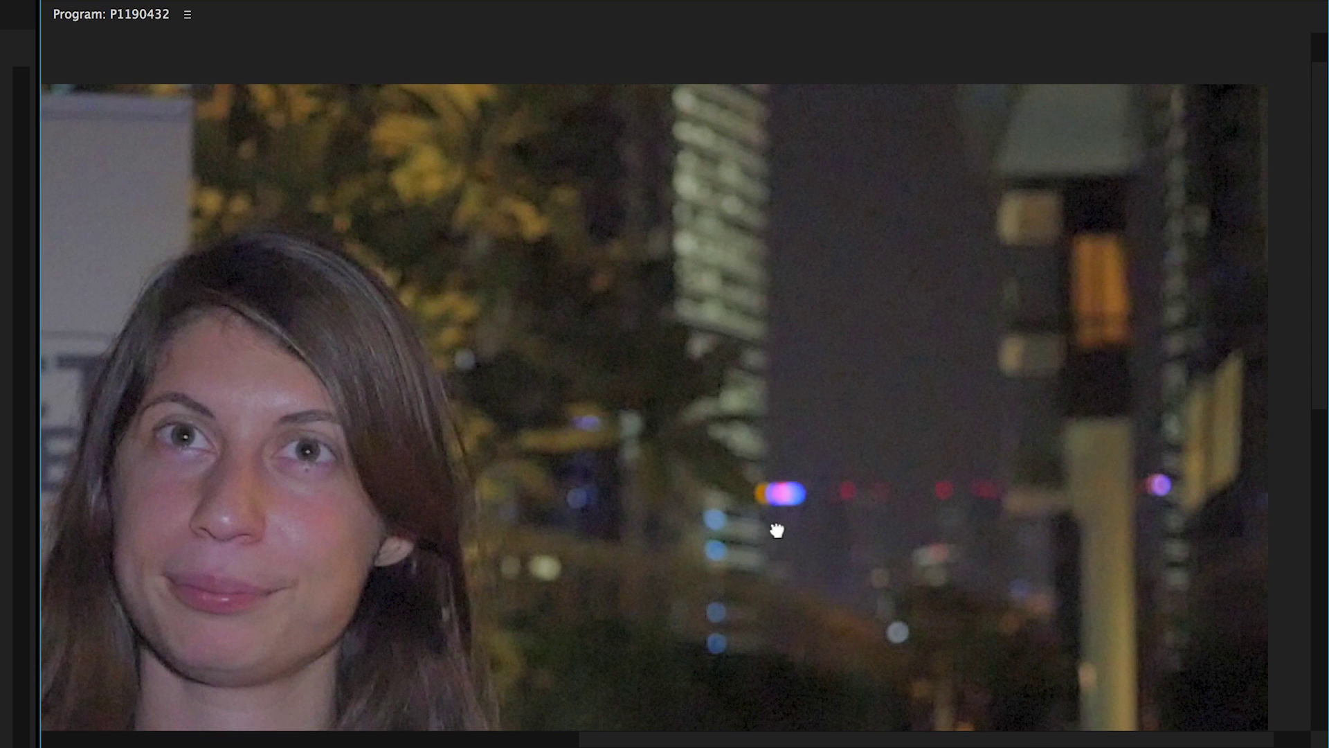
scroll(777, 530, "down", 5)
left_click_drag(810, 554, 765, 280)
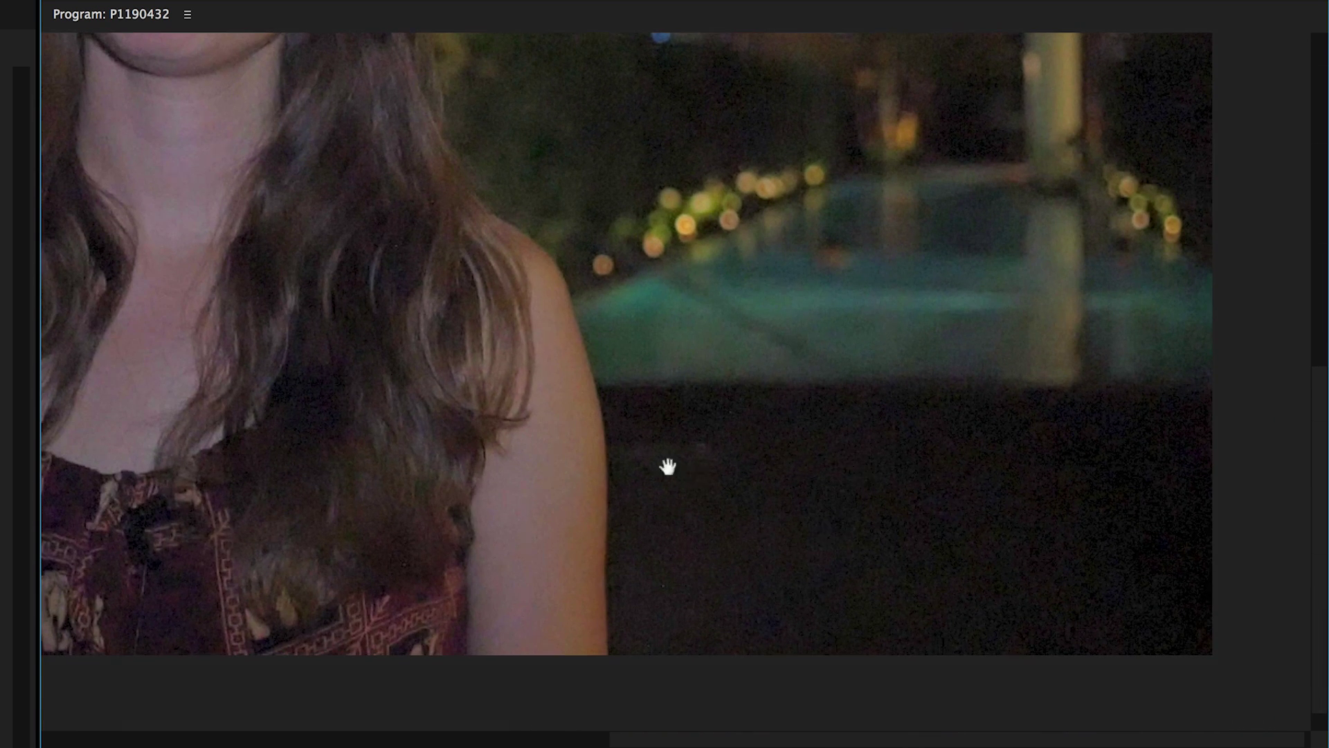
scroll(760, 434, "left", 6)
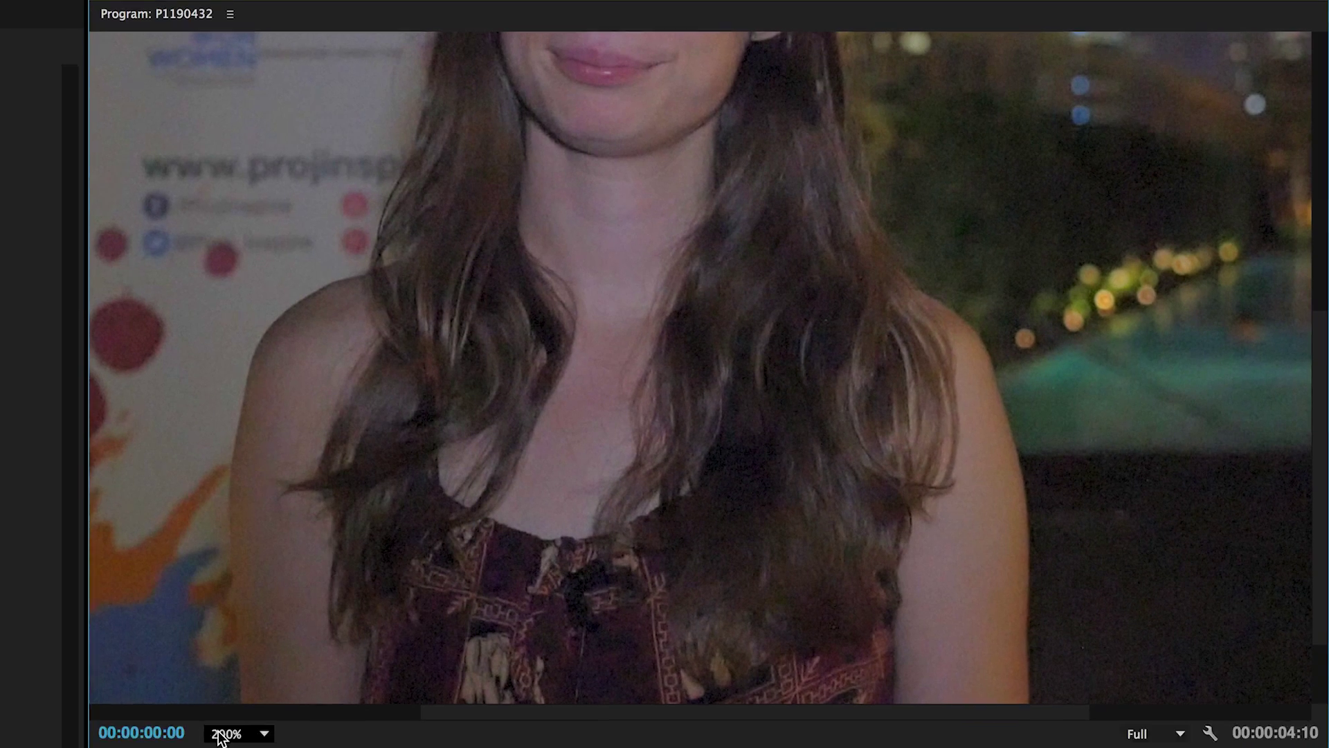
left_click(396, 627)
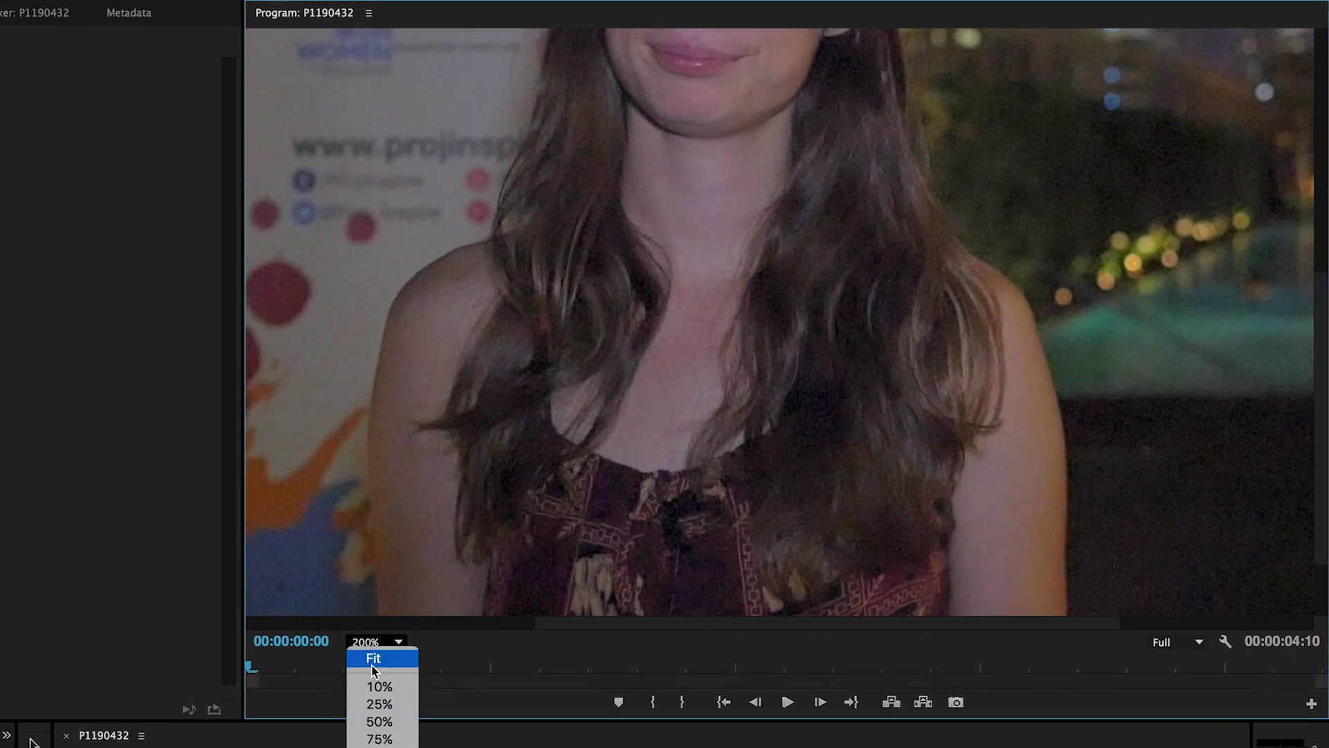
left_click(388, 647)
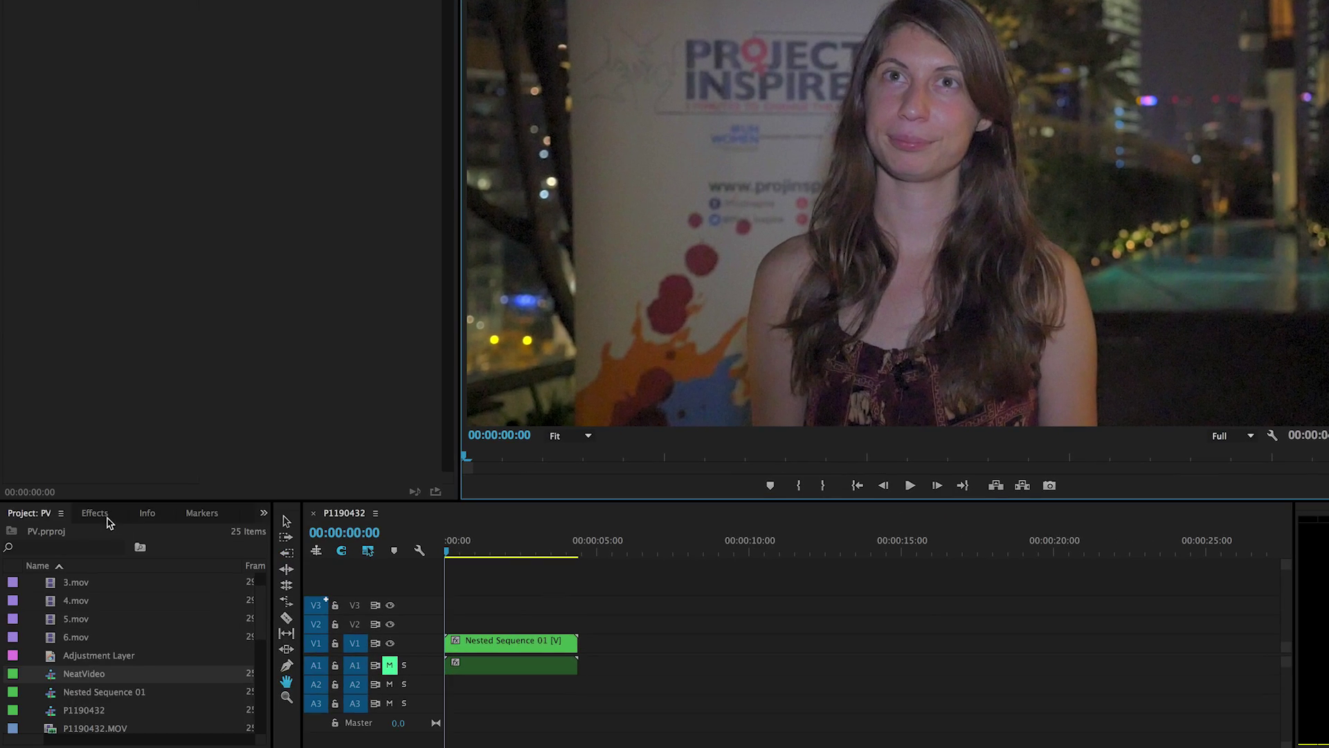
Search effects for 'neat', apply Reduce noise to Nested Sequence 01, and widen the Effect Controls name column
left_click(107, 519)
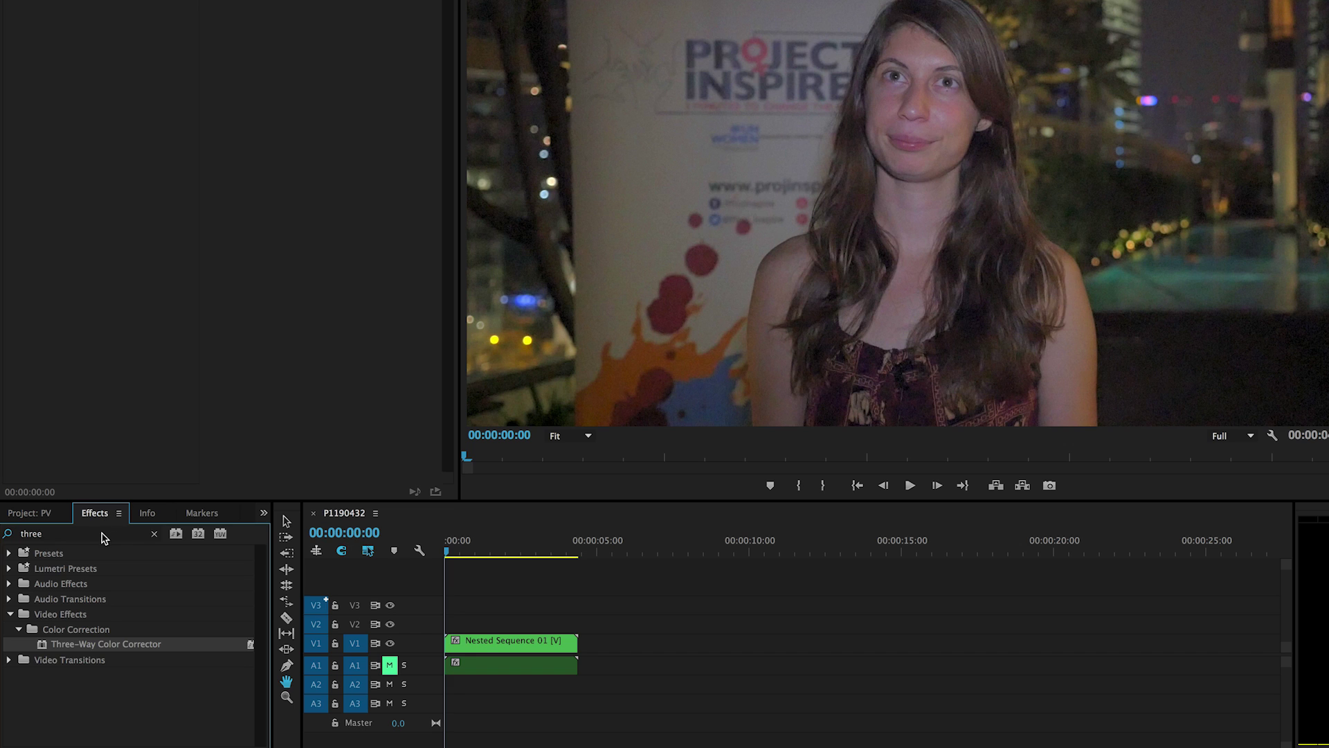
left_click(103, 534)
type("neat")
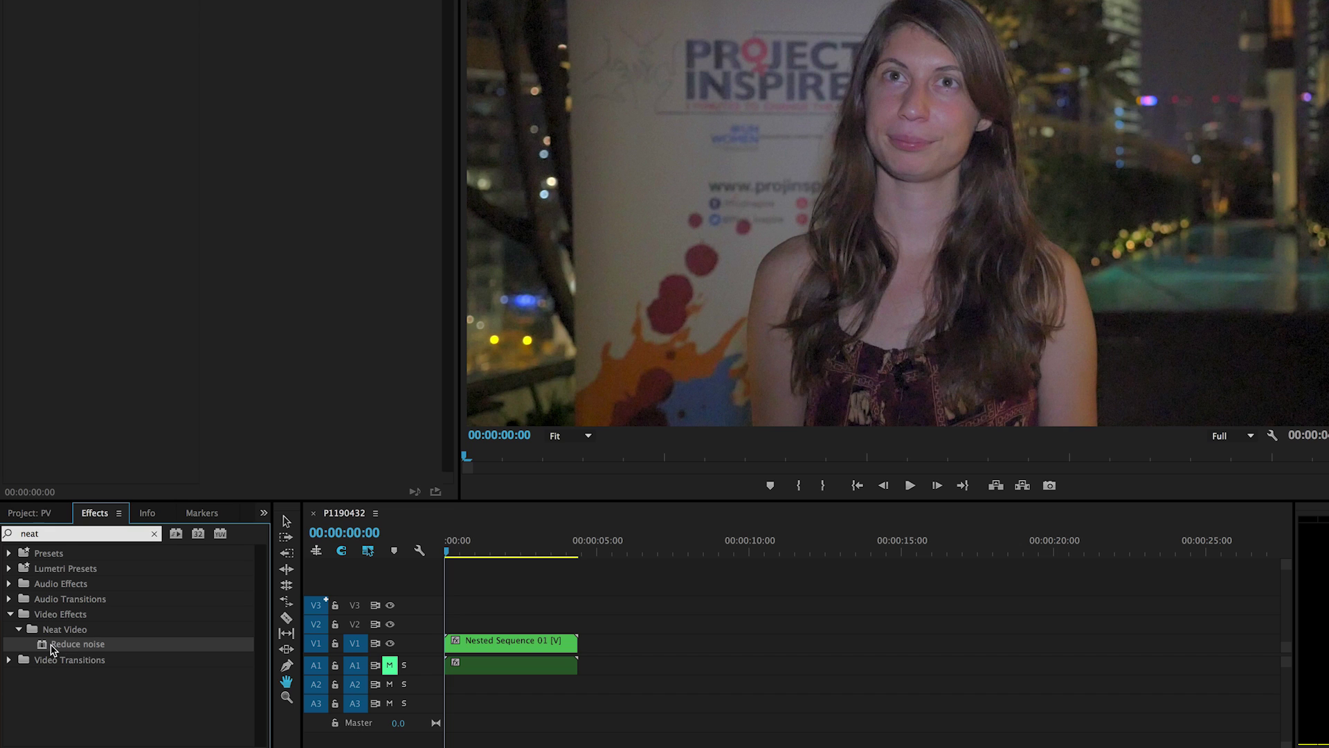
left_click_drag(52, 648, 496, 637)
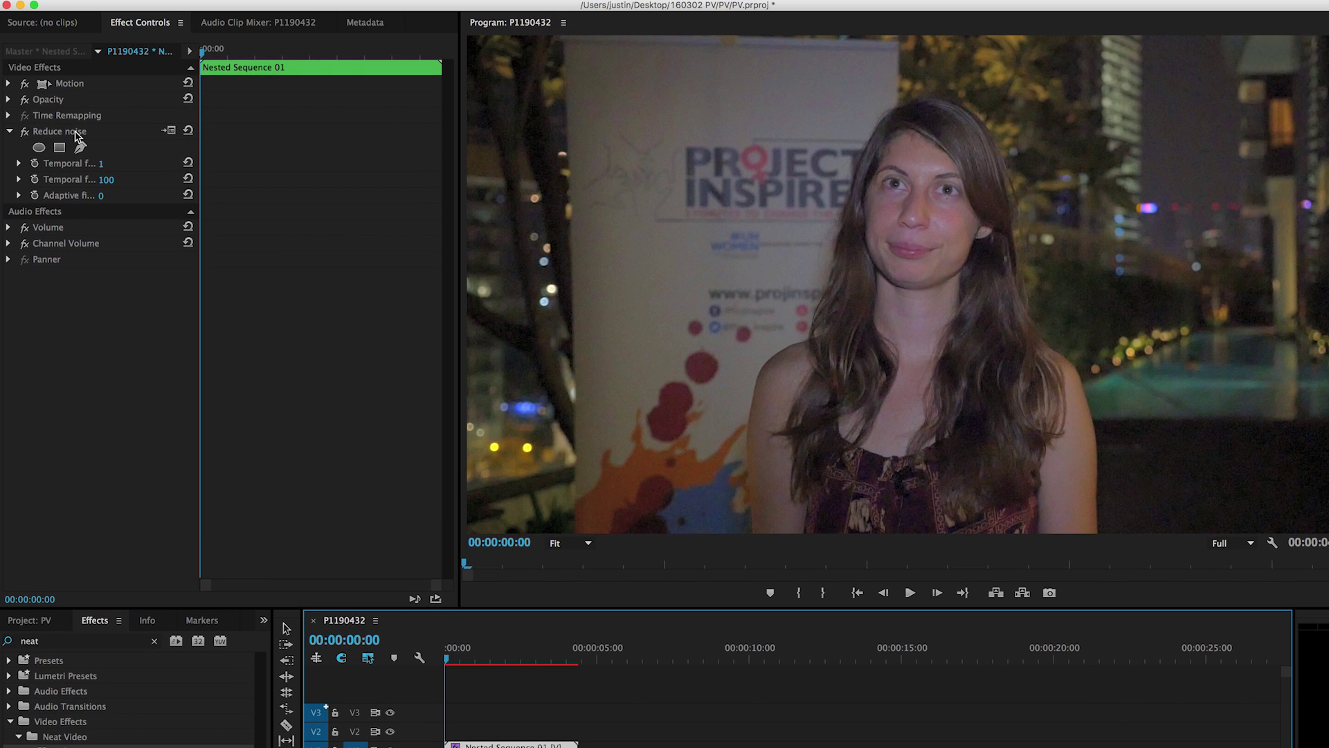
left_click(76, 133)
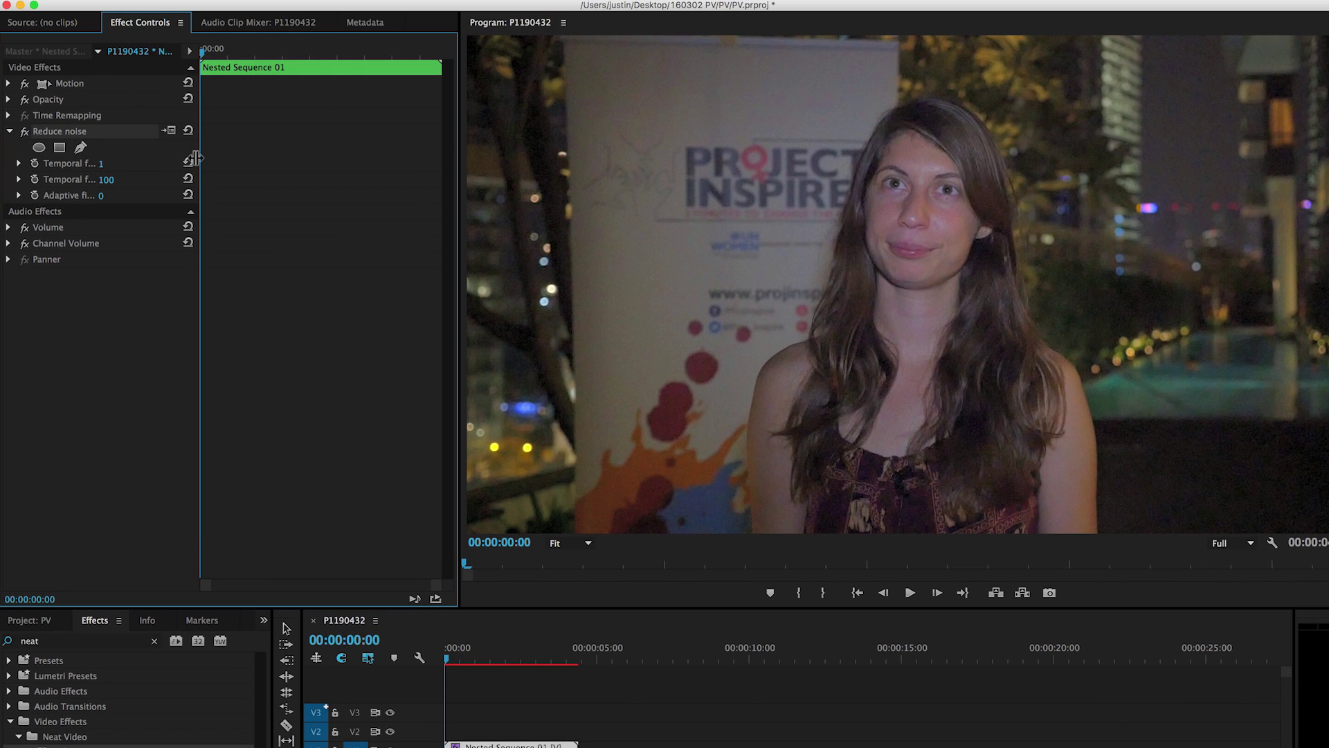
left_click_drag(196, 158, 298, 160)
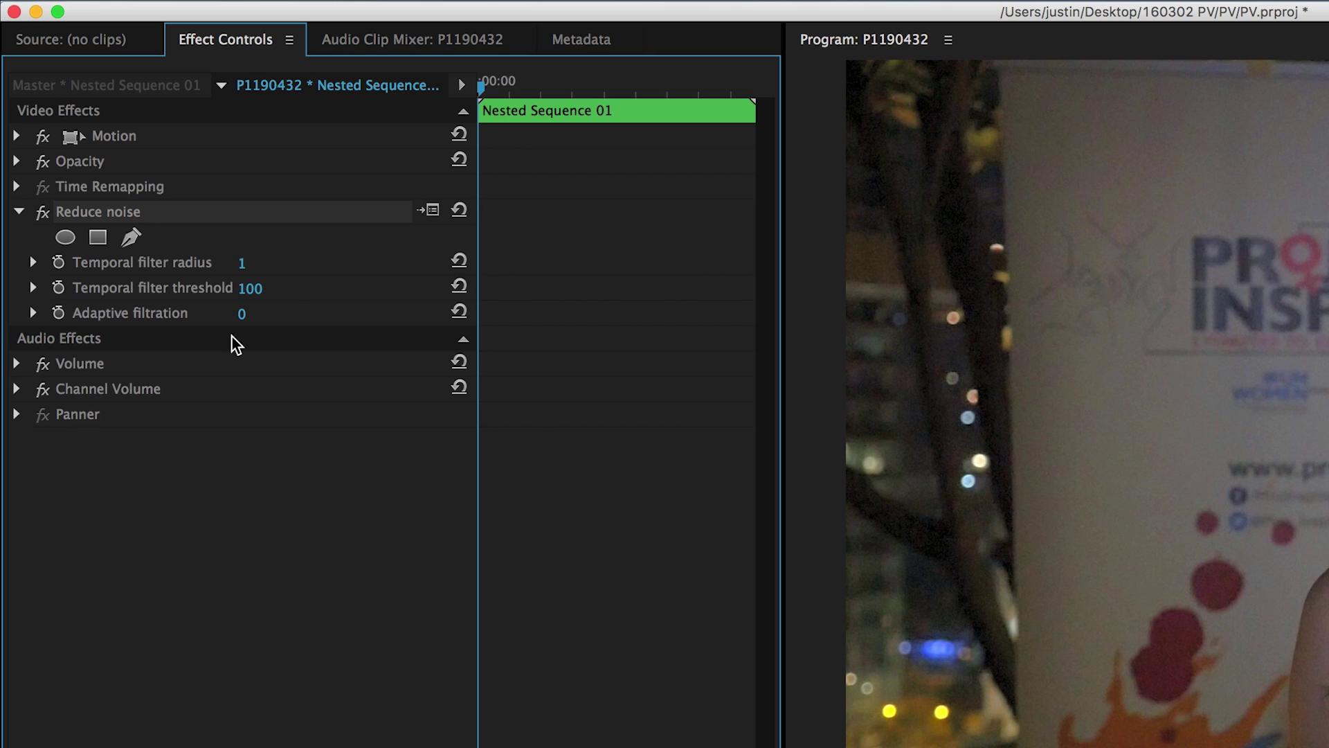
Build a noise profile from the dark sky at upper right and apply Neat Video's noise reduction
left_click(428, 209)
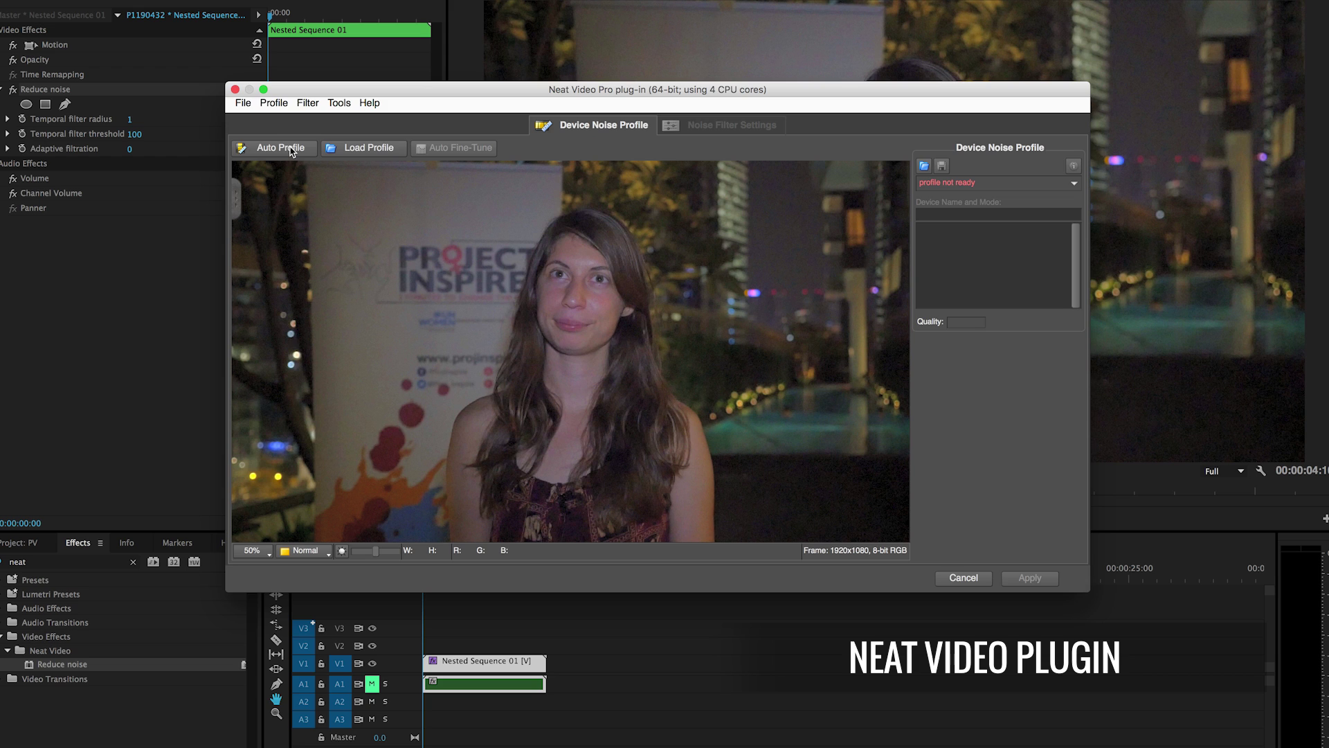
left_click(291, 150)
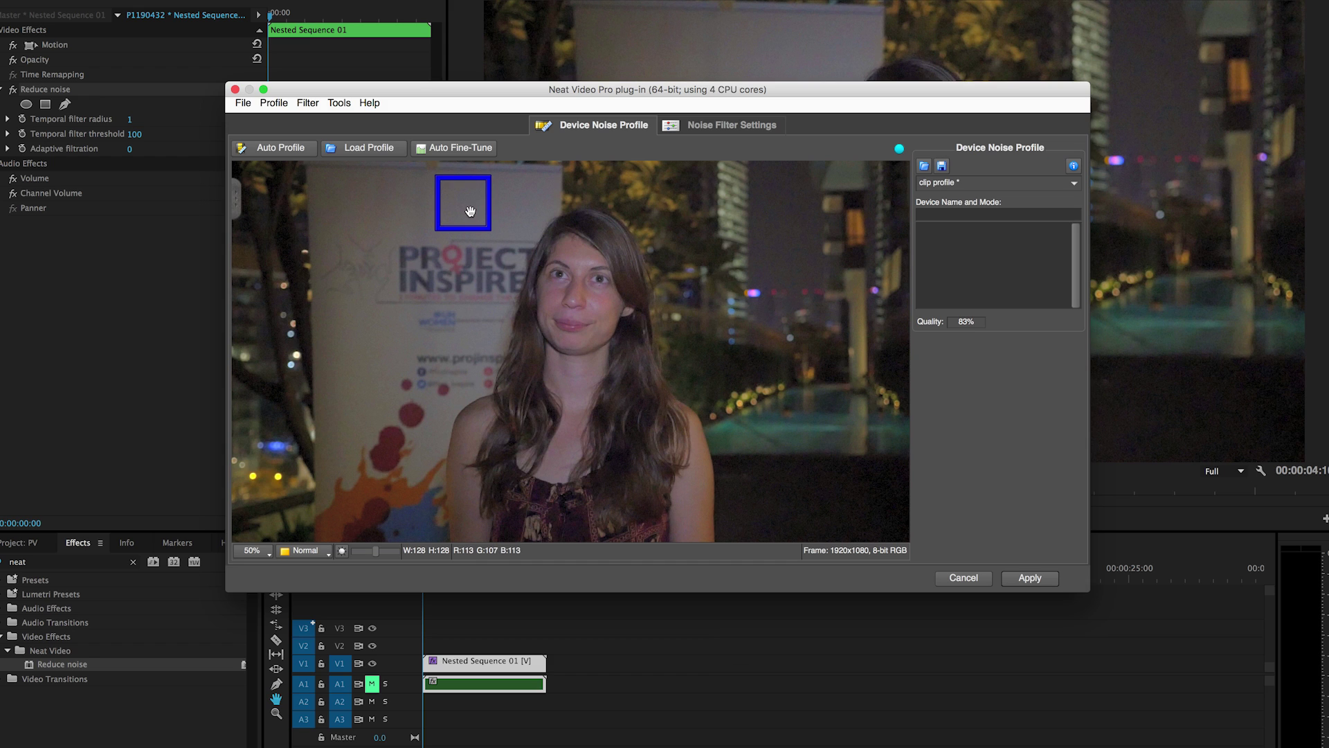
left_click_drag(470, 211, 791, 236)
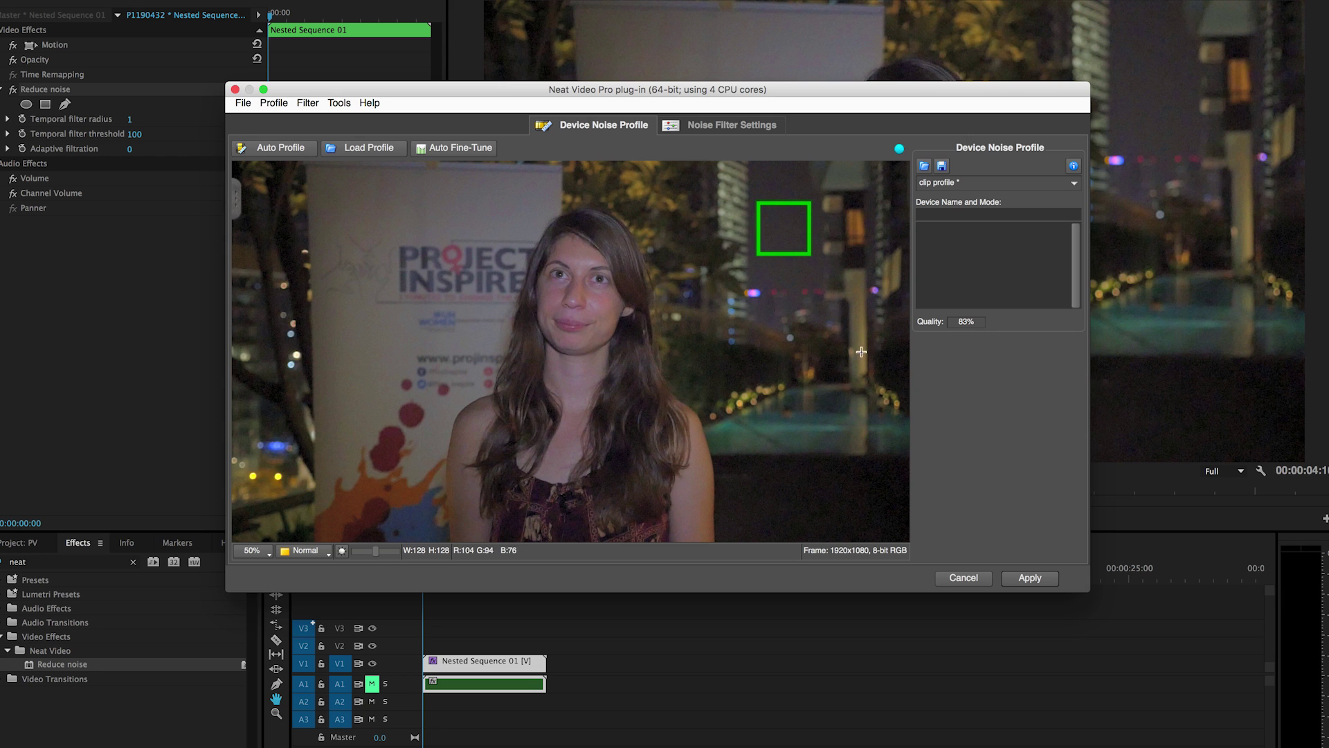
left_click(1030, 578)
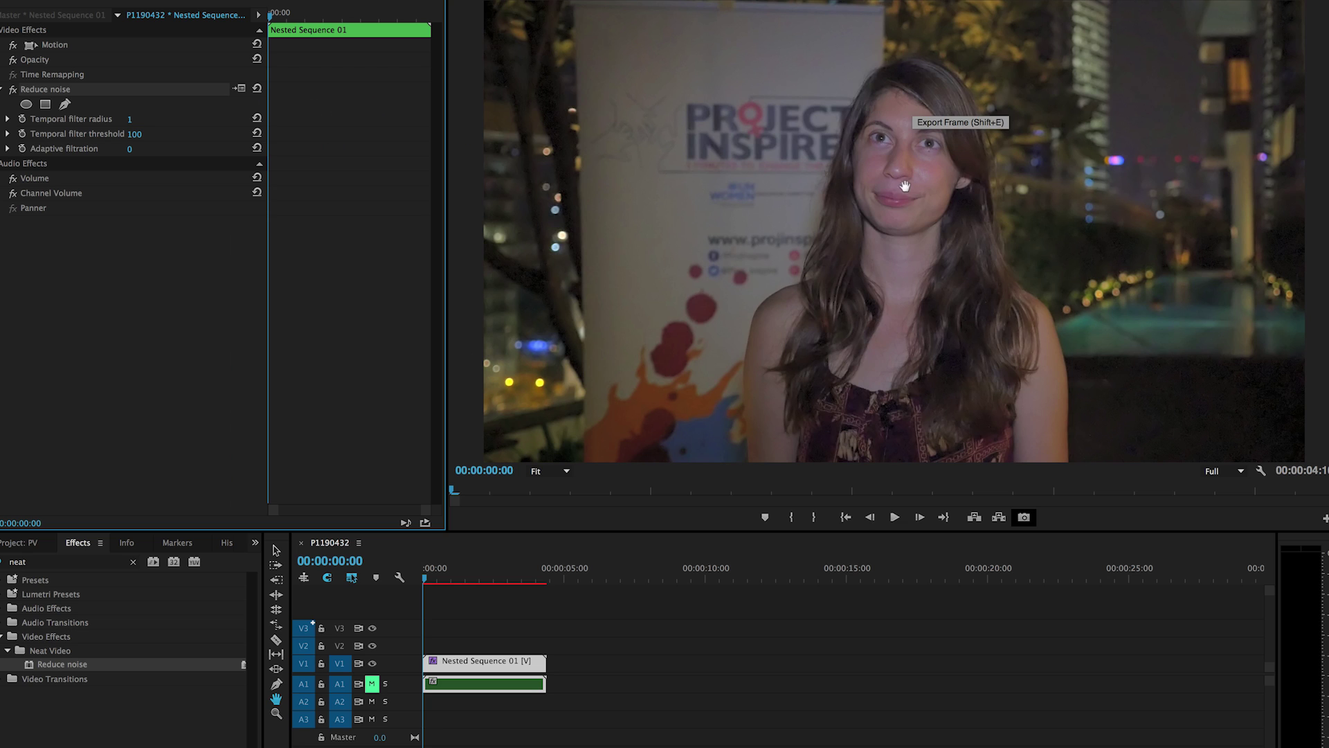
left_click(566, 473)
left_click(554, 585)
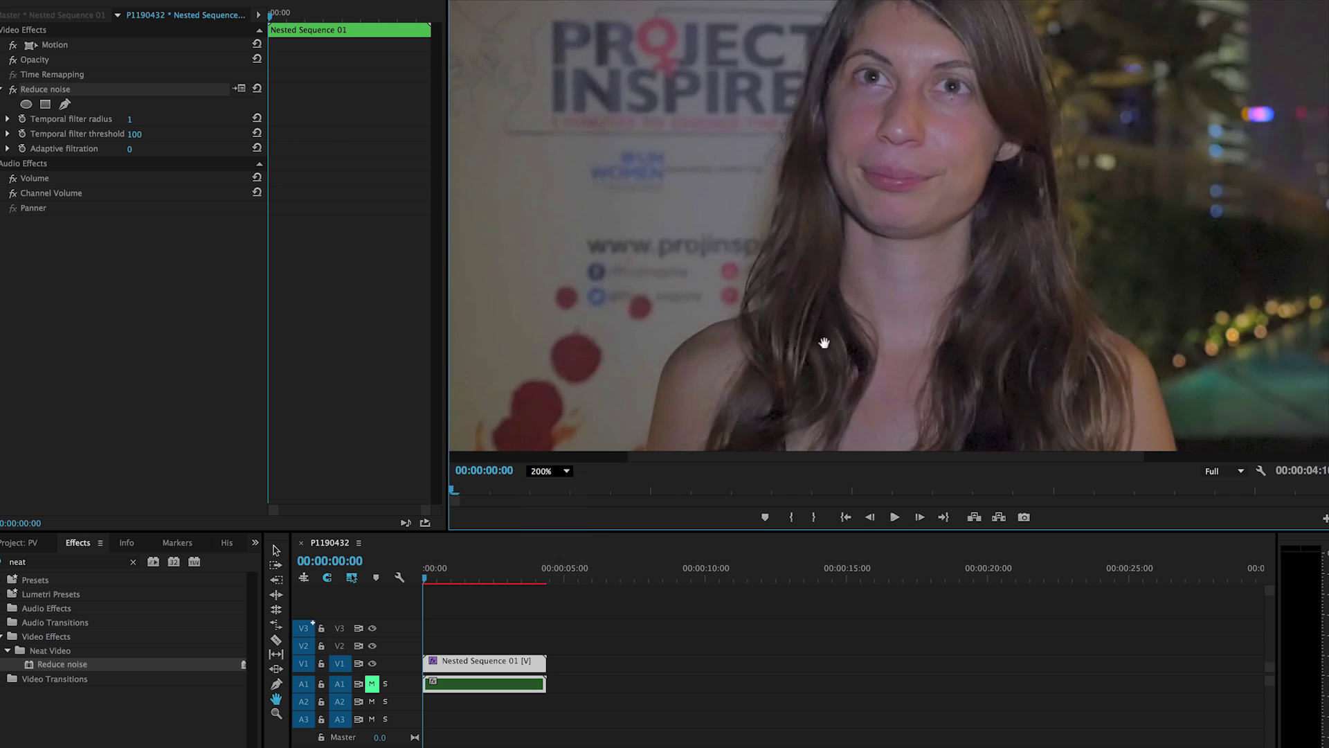
left_click_drag(1226, 81, 820, 269)
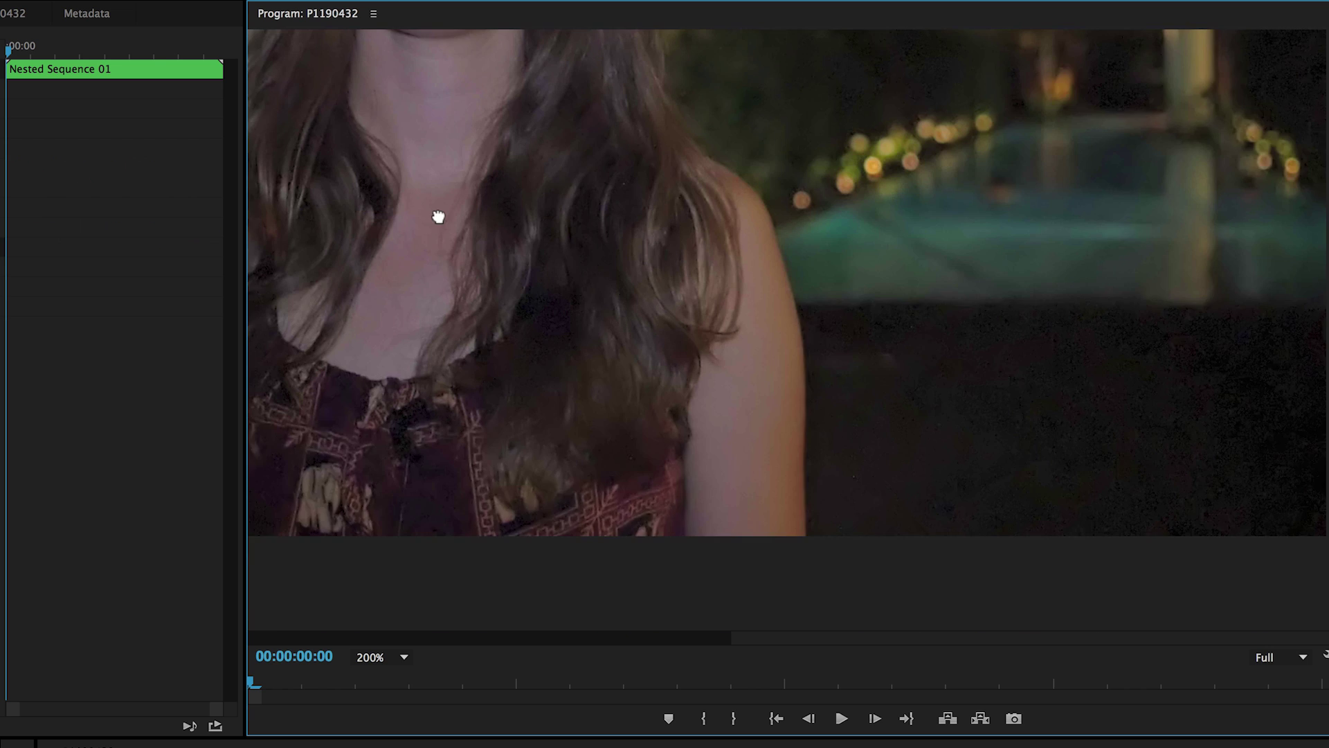
left_click_drag(438, 217, 516, 395)
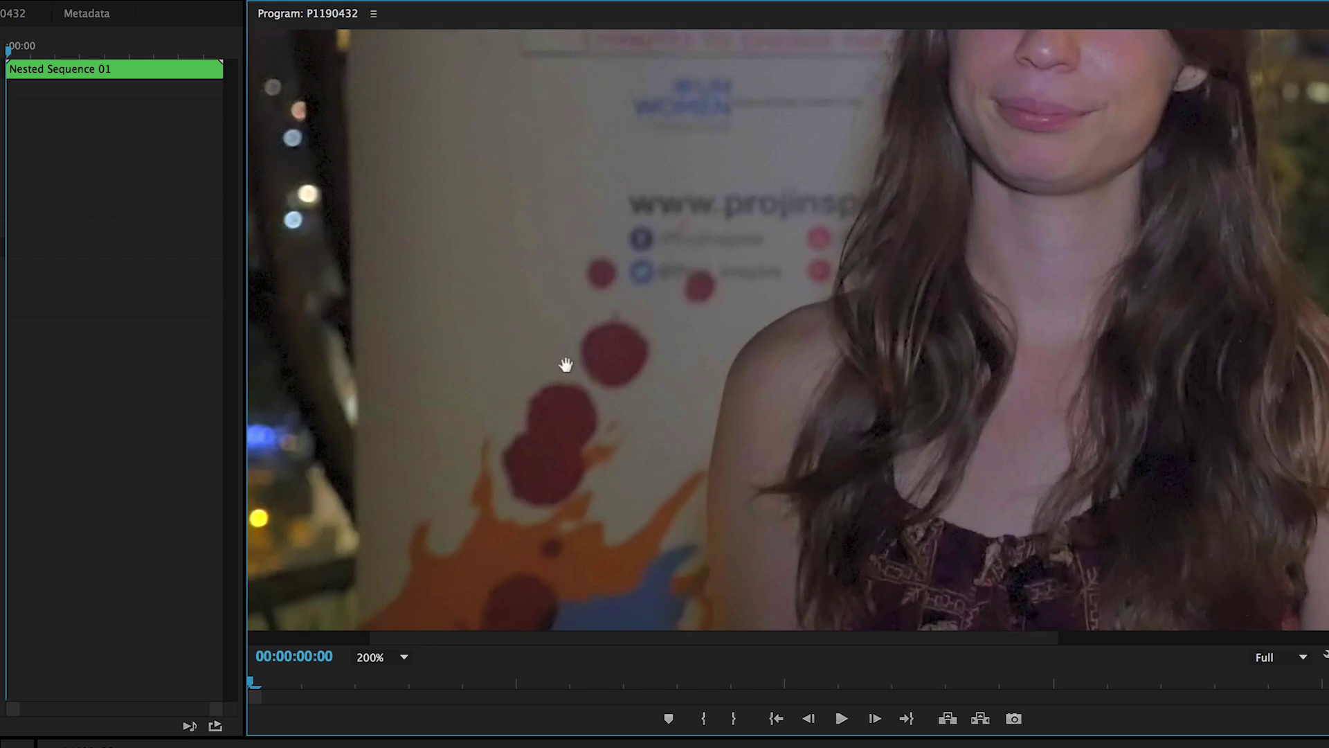
left_click_drag(563, 362, 554, 495)
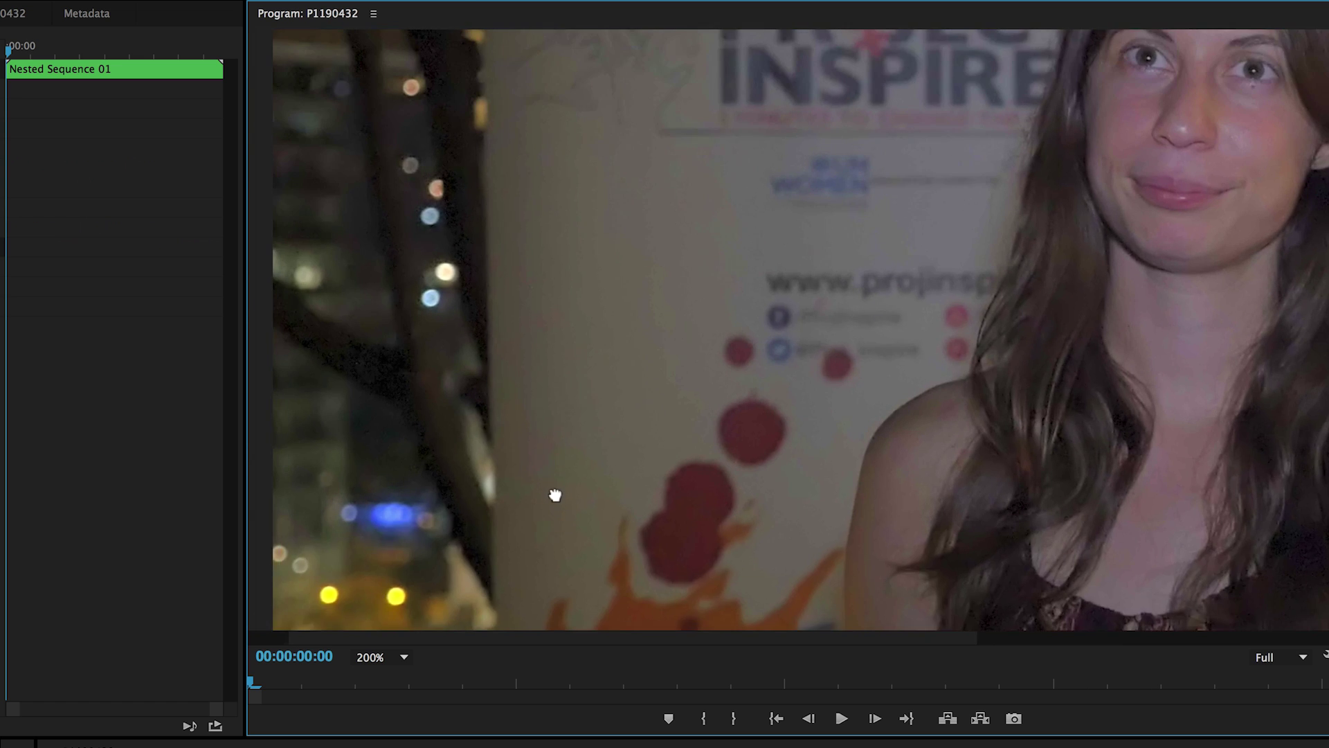
left_click_drag(543, 199, 549, 438)
left_click_drag(922, 276, 824, 302)
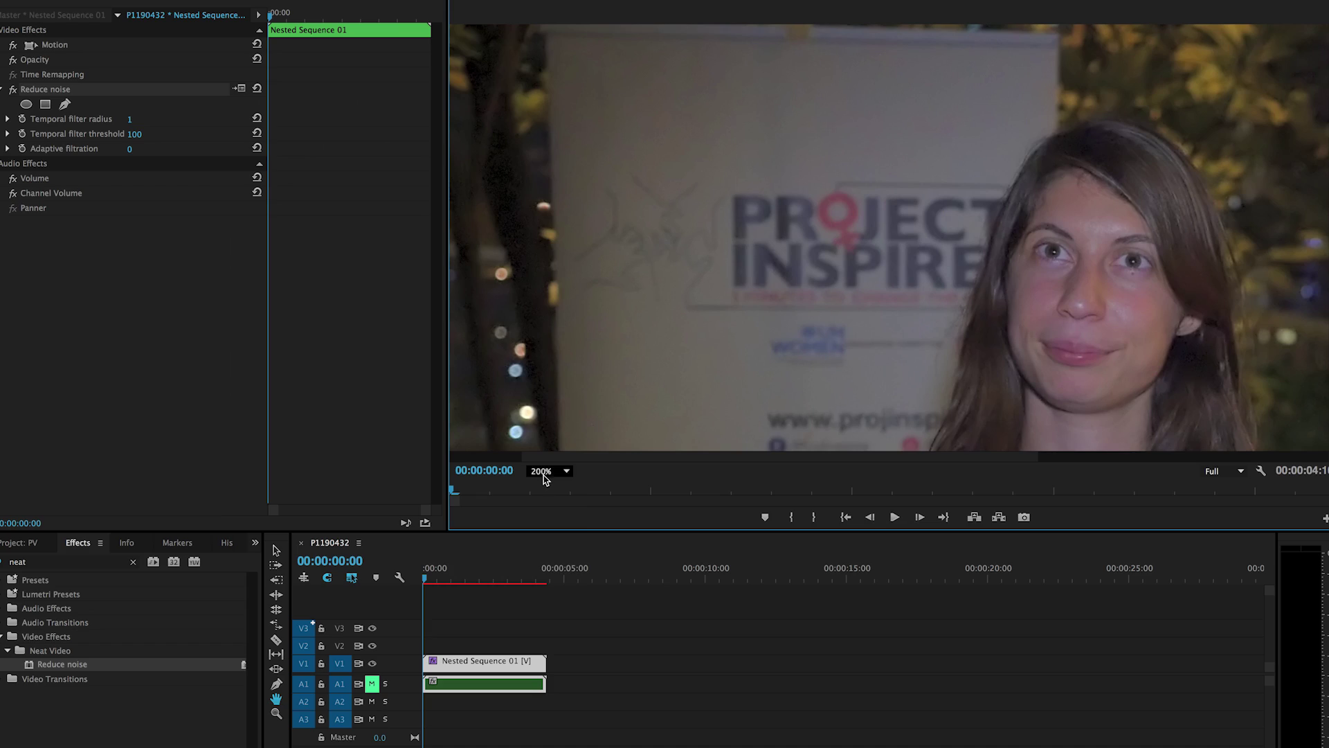
left_click(380, 657)
left_click(555, 558)
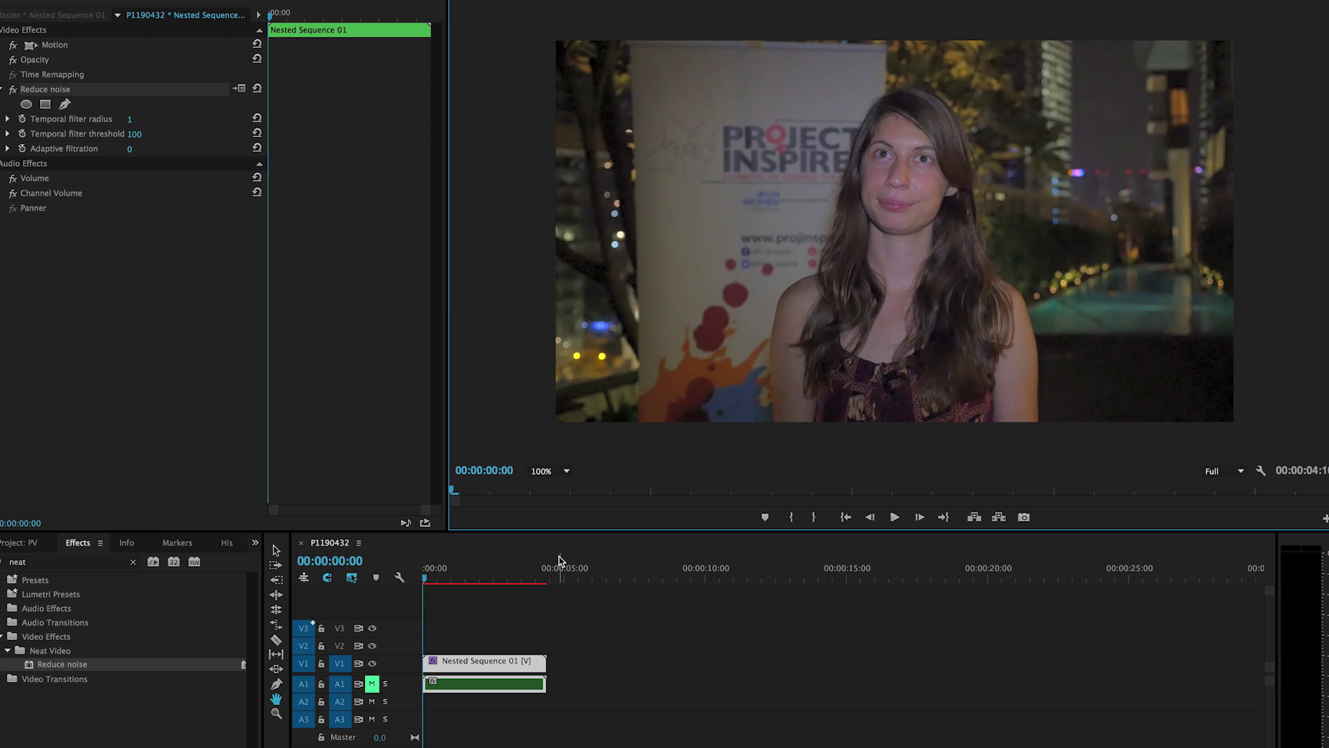
Re-sample the noise from a dark background patch and check filter settings: Luminance 60%, Chrominance 100%, Sharpening 0%
left_click(239, 90)
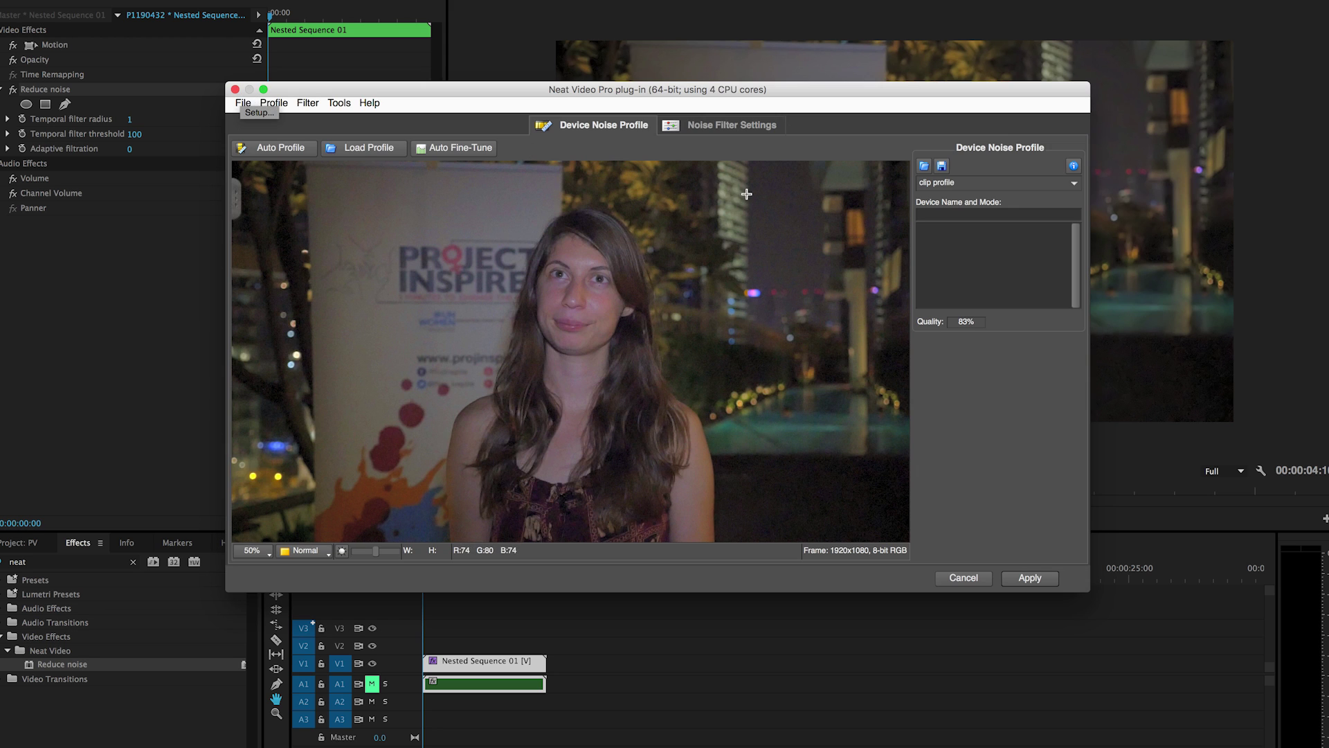
left_click_drag(756, 185, 806, 231)
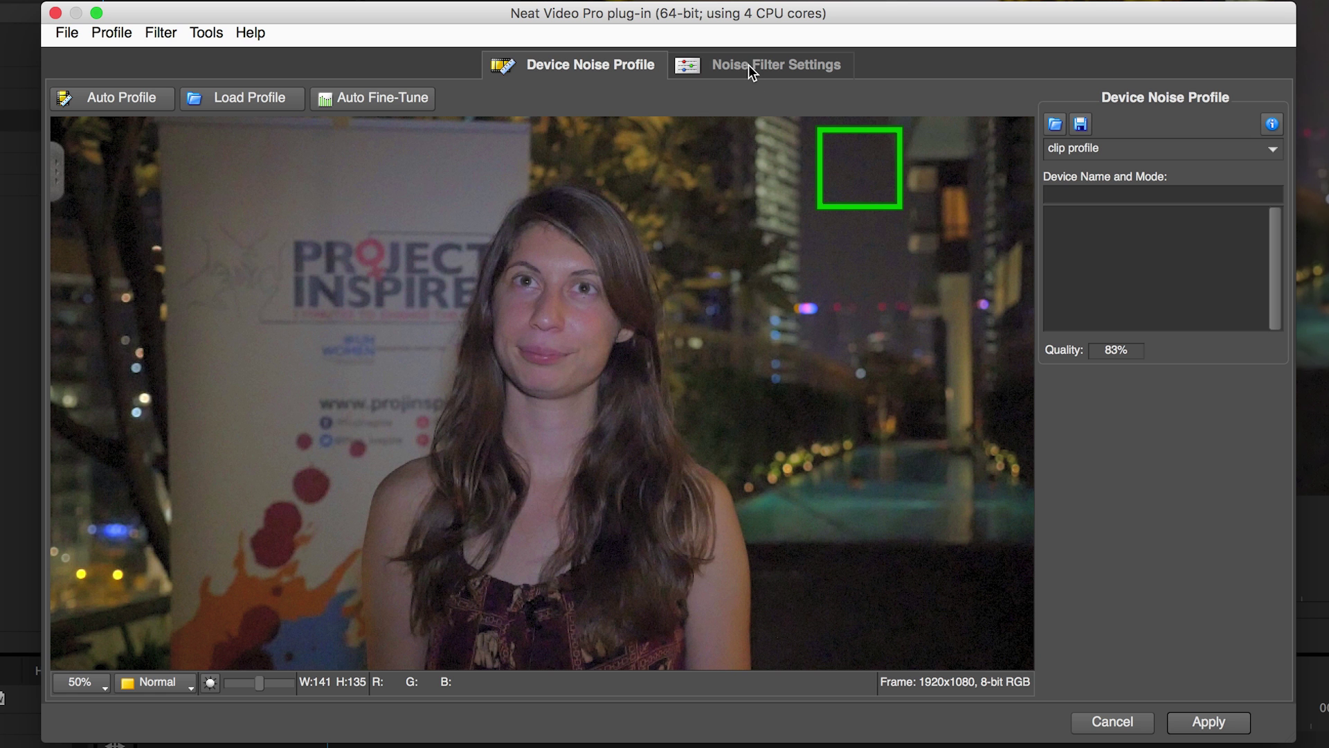
left_click(749, 65)
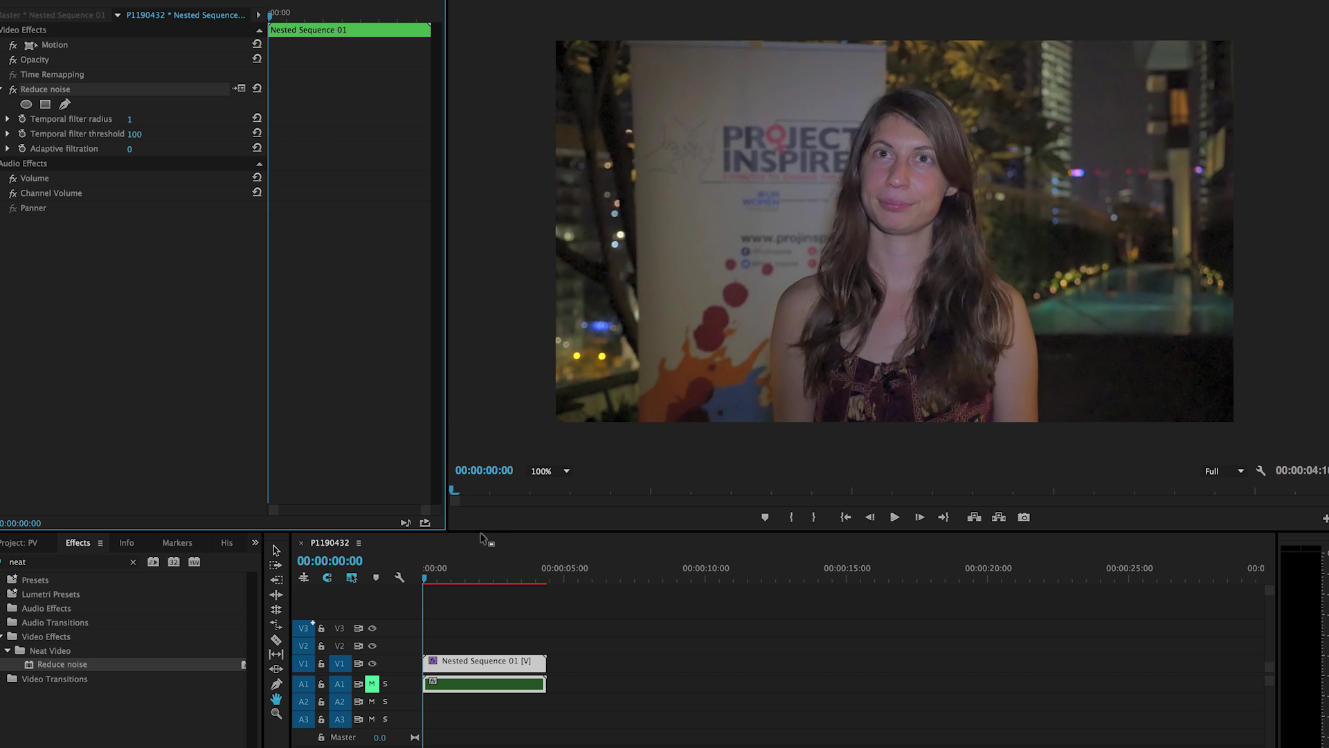
Play the denoised clip, then zoom the Program monitor to 200% and pan onto the woman's face
key("space")
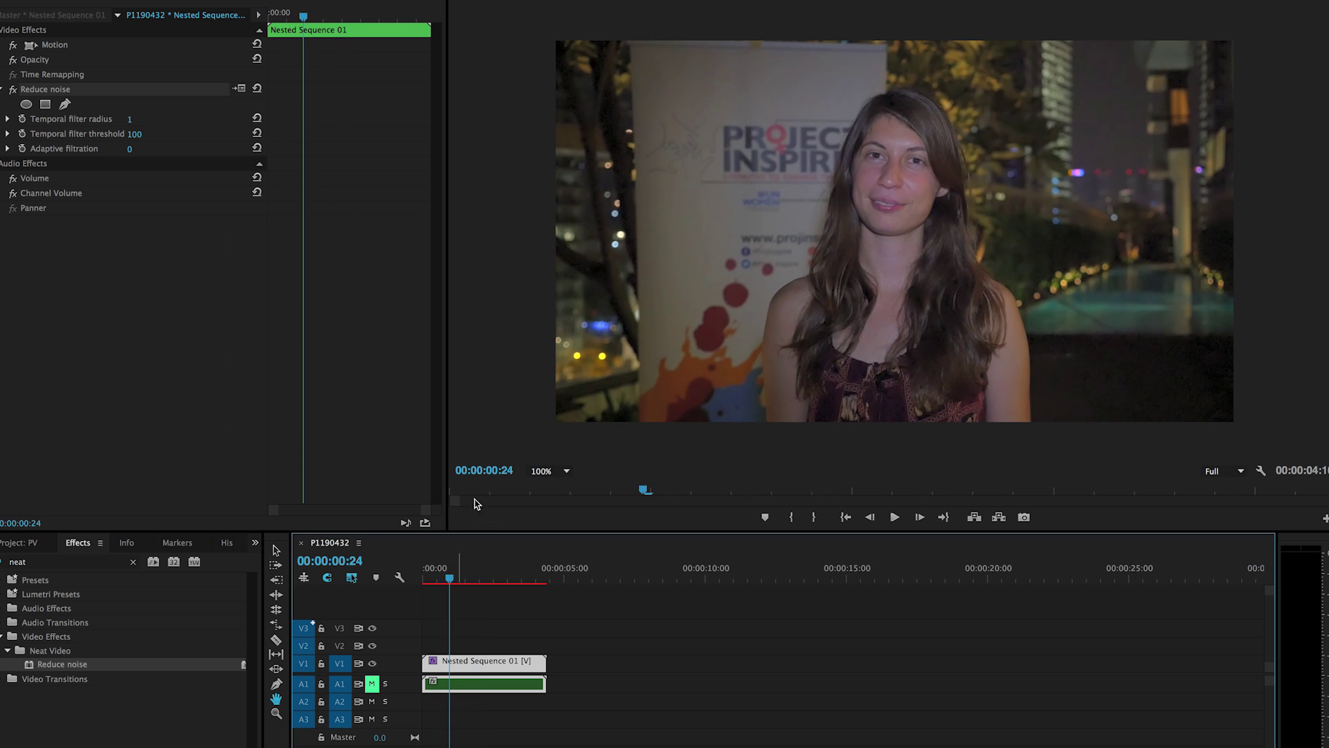
left_click(547, 471)
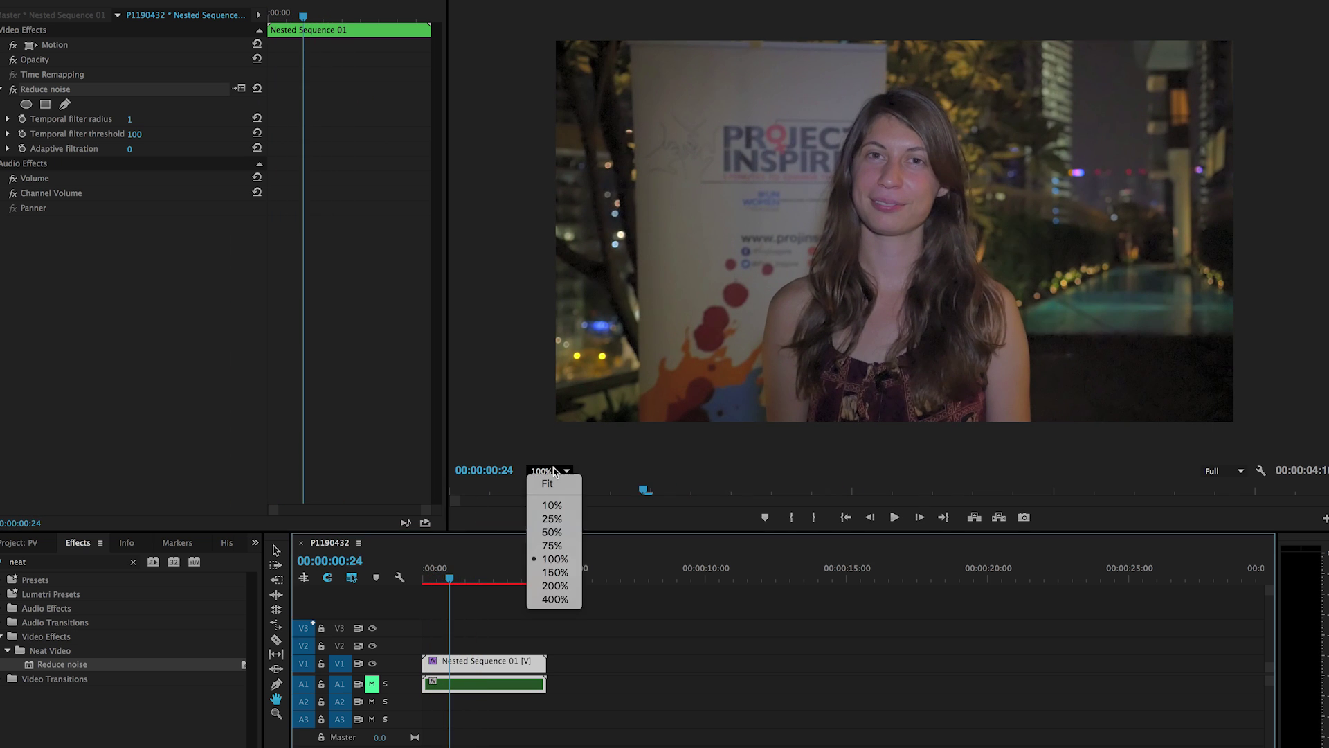
left_click(555, 586)
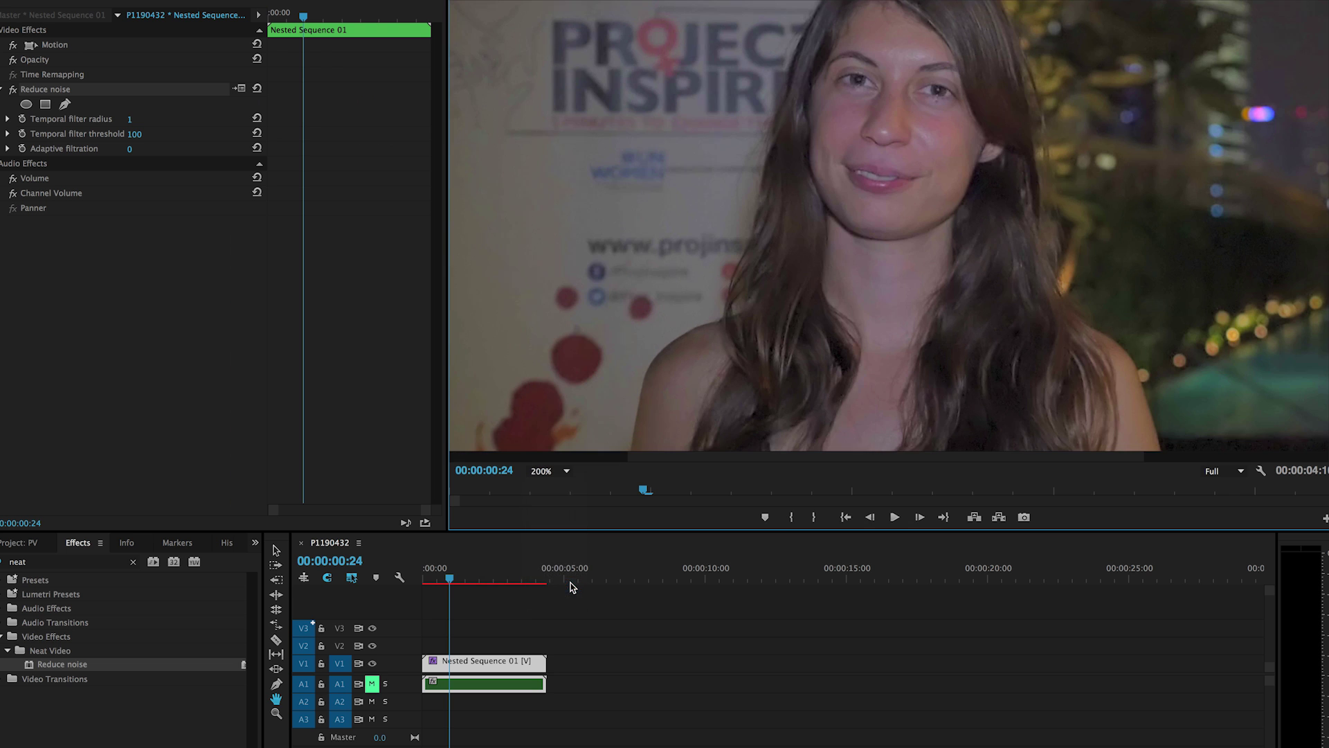
left_click_drag(1123, 95, 876, 226)
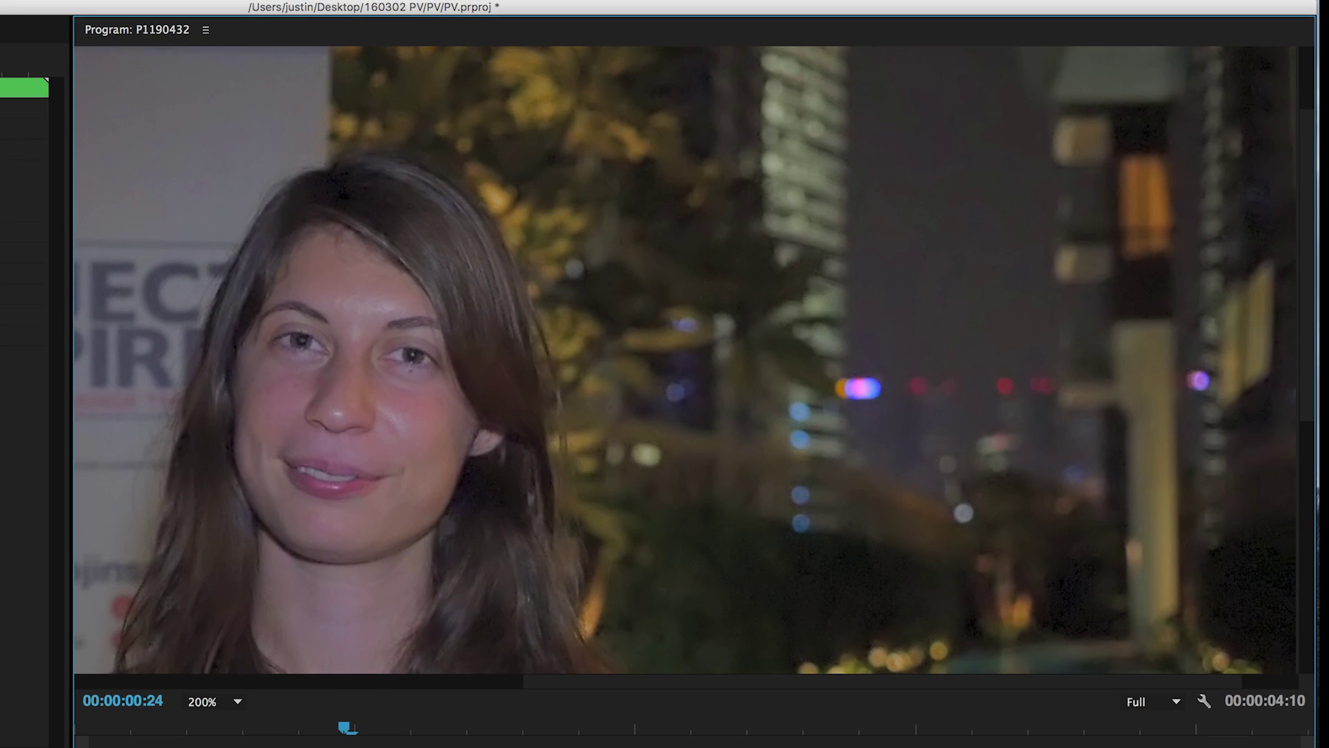
left_click(35, 277)
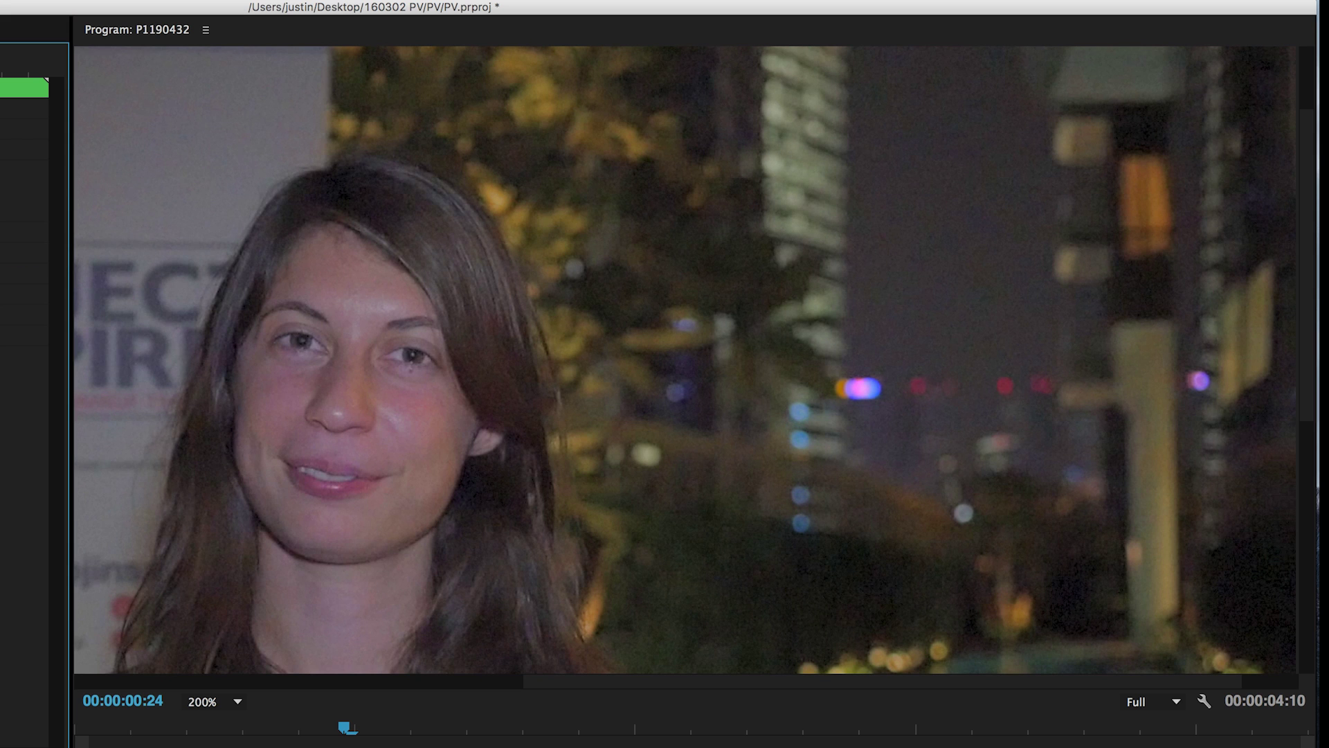